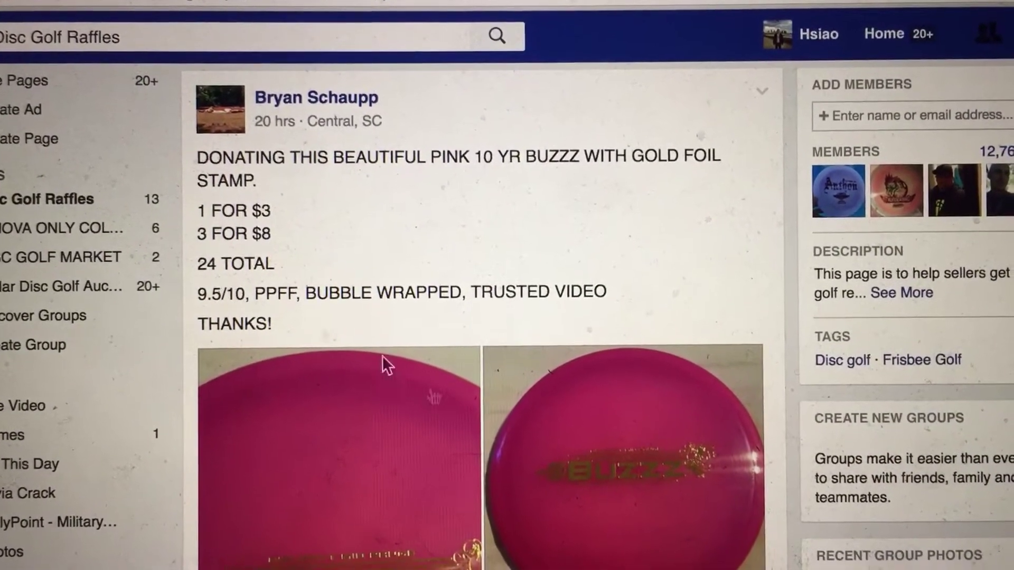
pyautogui.scroll(-3, 530, 457)
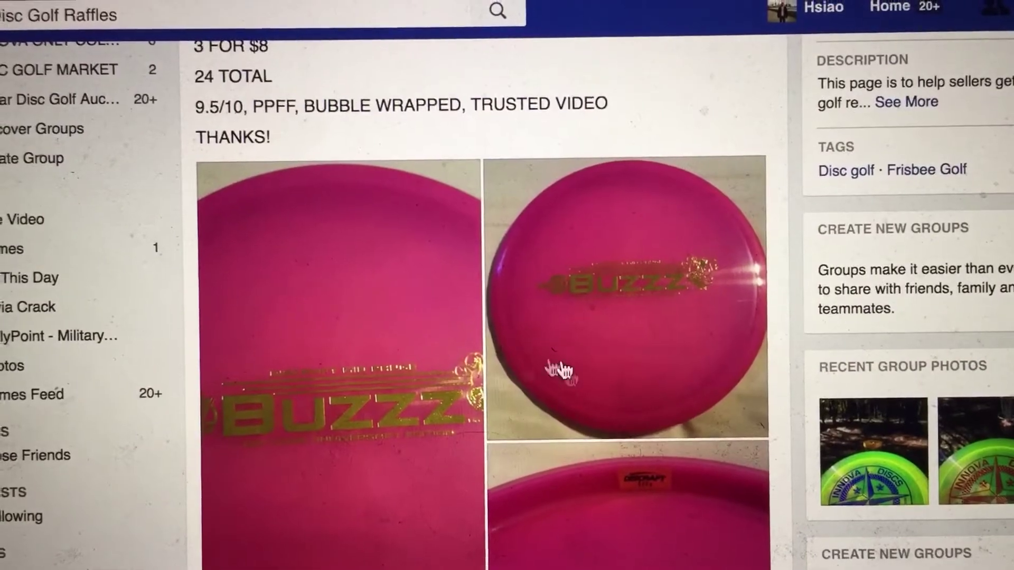
pyautogui.scroll(-10, 550, 410)
pyautogui.scroll(-8, 544, 395)
pyautogui.scroll(-5, 537, 389)
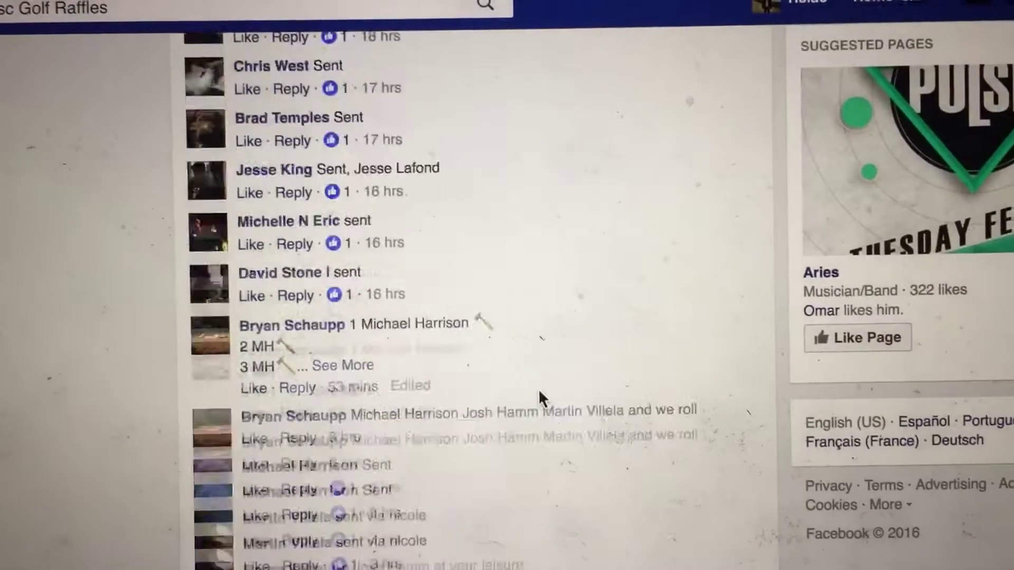
pyautogui.scroll(-3, 538, 389)
pyautogui.scroll(-6, 536, 391)
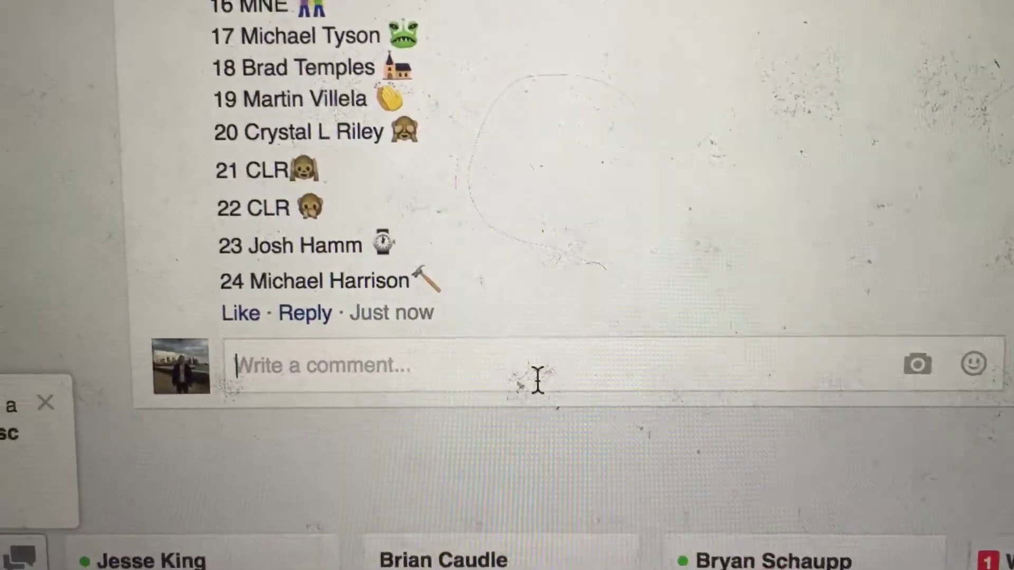
pyautogui.write('start')
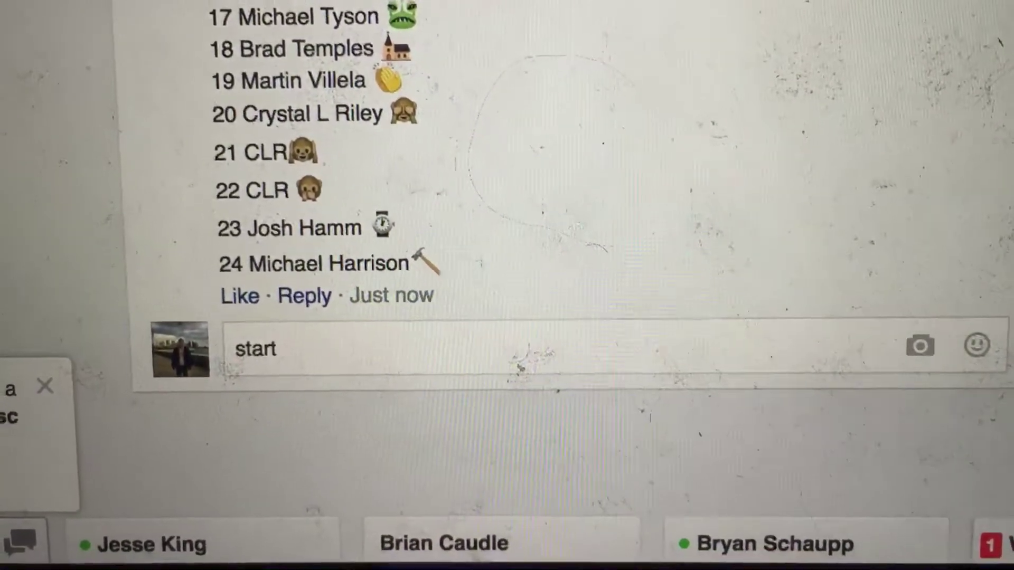
# Post the 'start' comment, then browse the entrants' payment screenshots in the other raffle tab
pyautogui.press('Return')
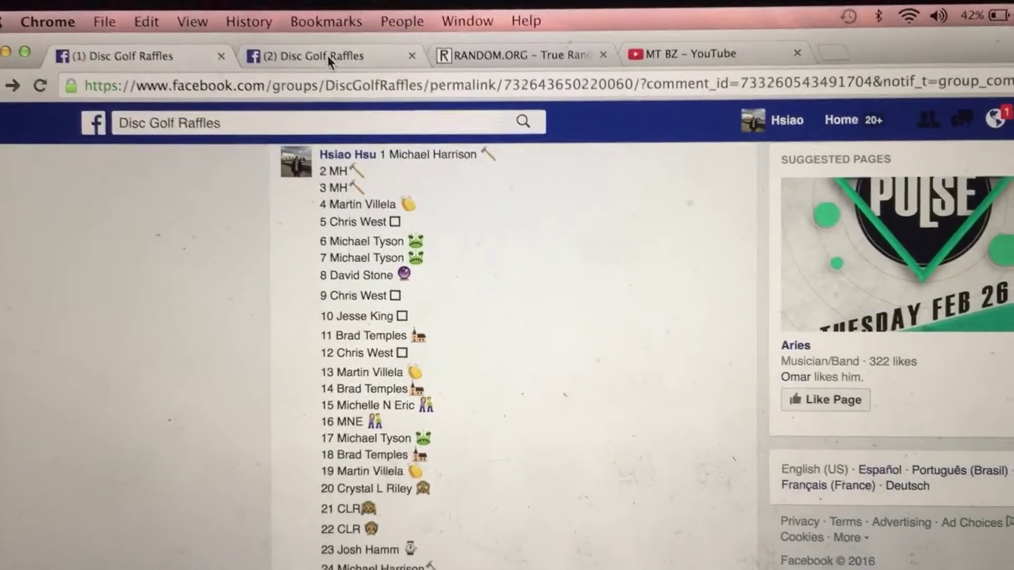
pyautogui.click(326, 56)
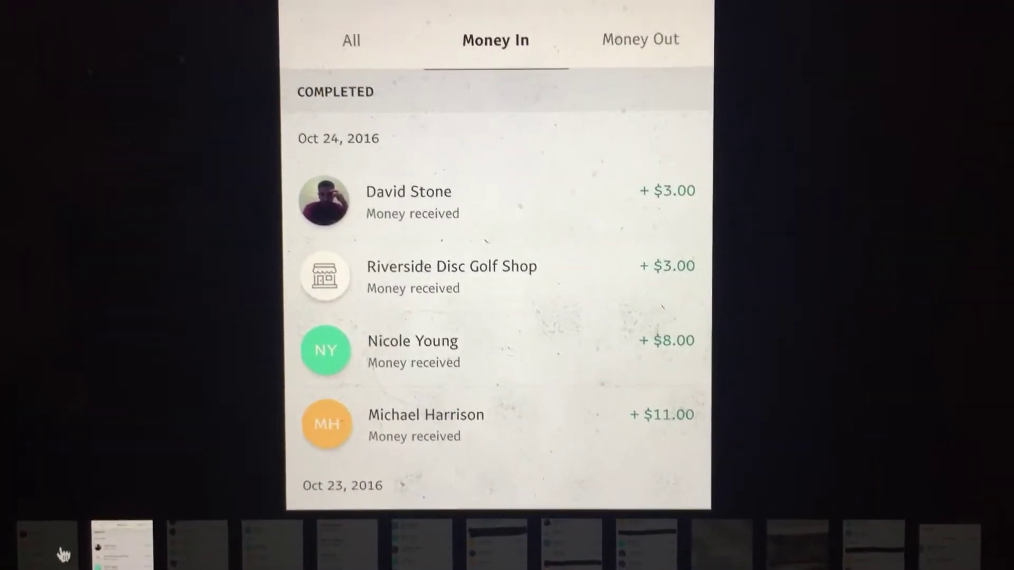
pyautogui.click(49, 555)
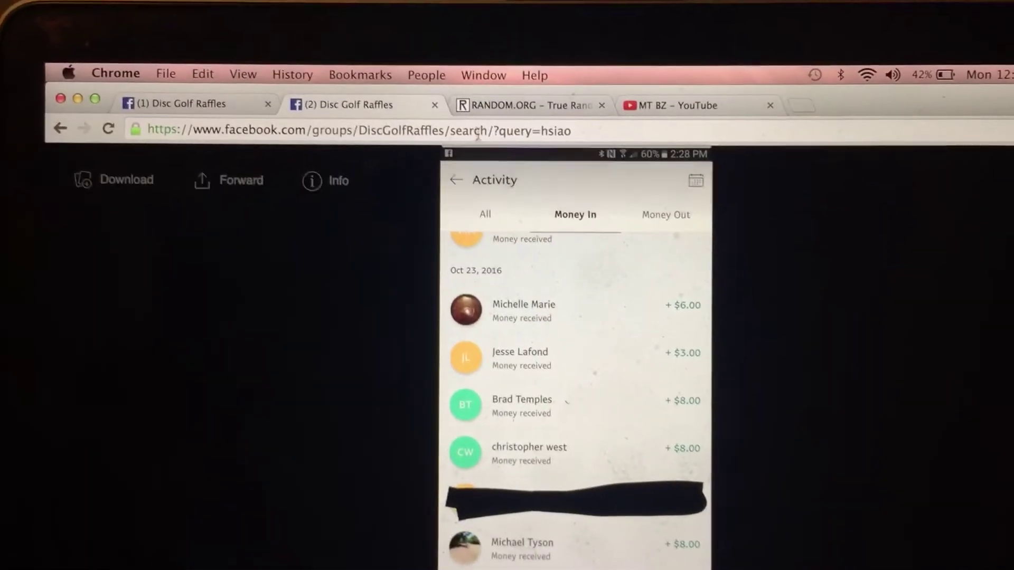
# Reload RANDOM.ORG and confirm its valid security certificate in DevTools Security
pyautogui.click(507, 89)
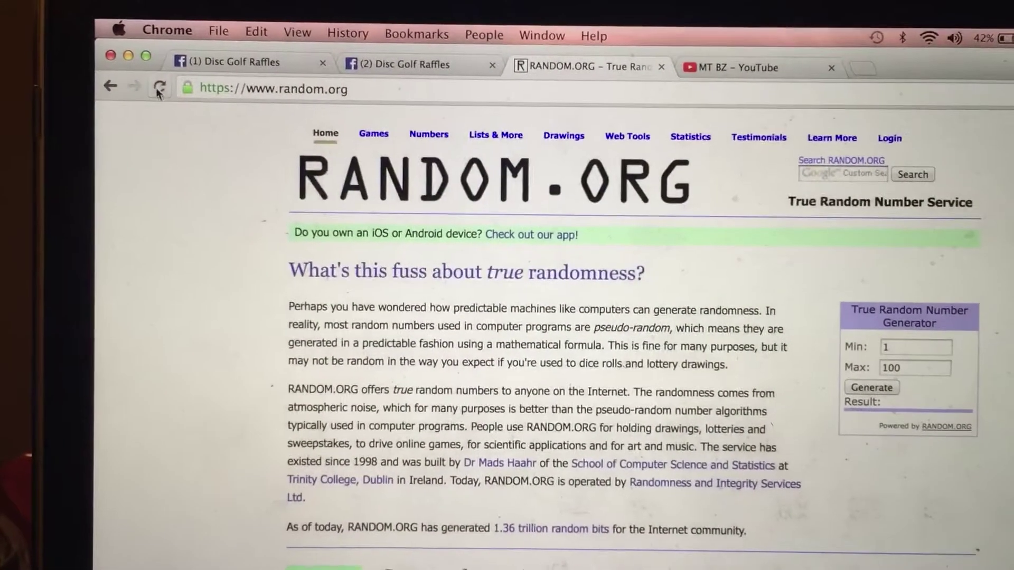
pyautogui.click(103, 104)
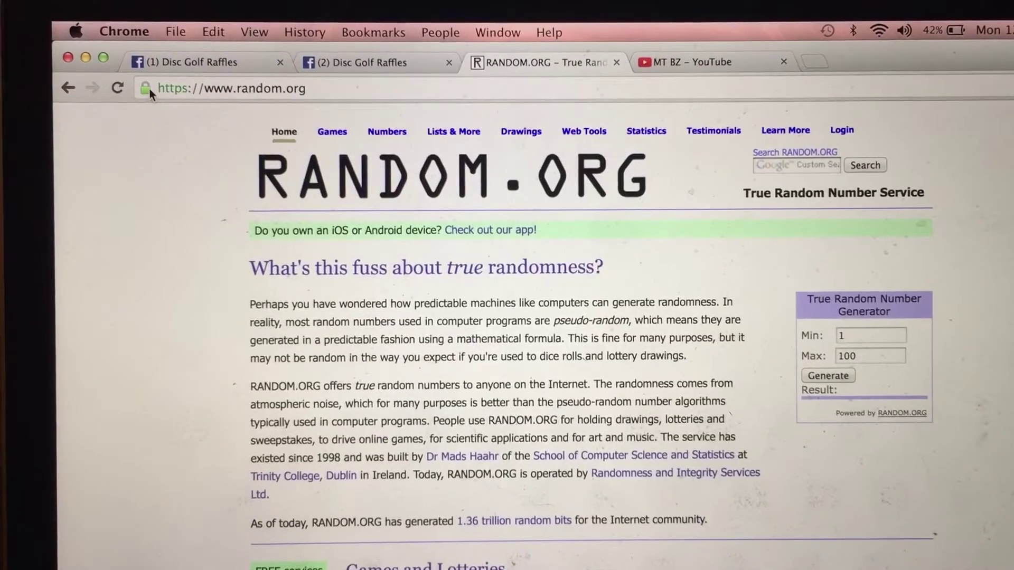
pyautogui.click(143, 86)
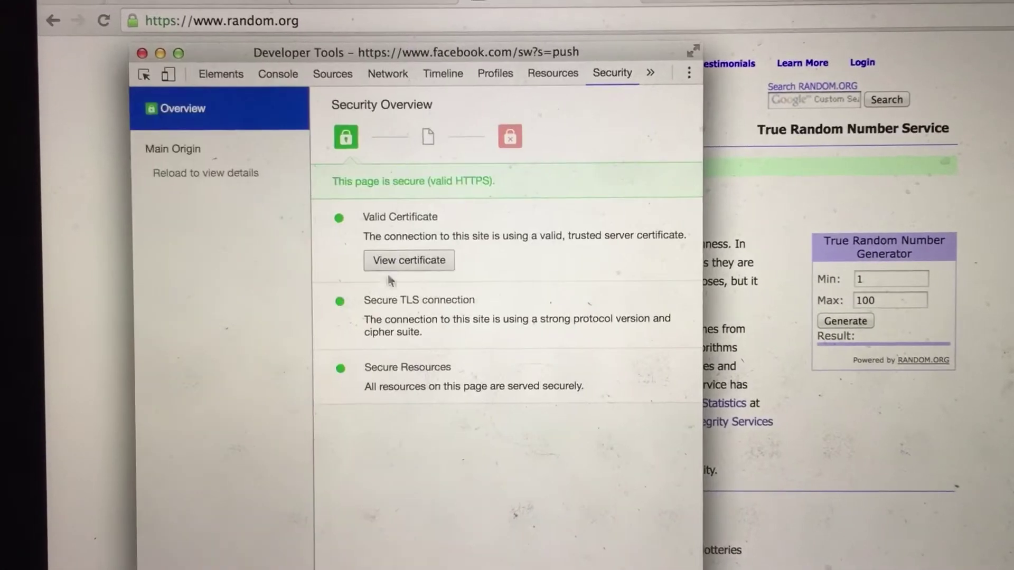
pyautogui.click(424, 245)
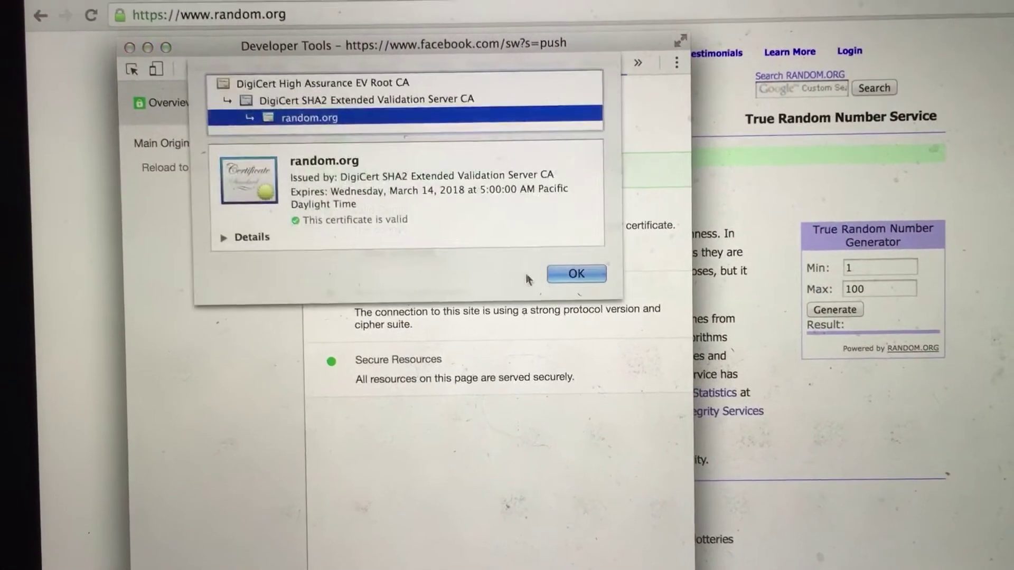
pyautogui.click(570, 224)
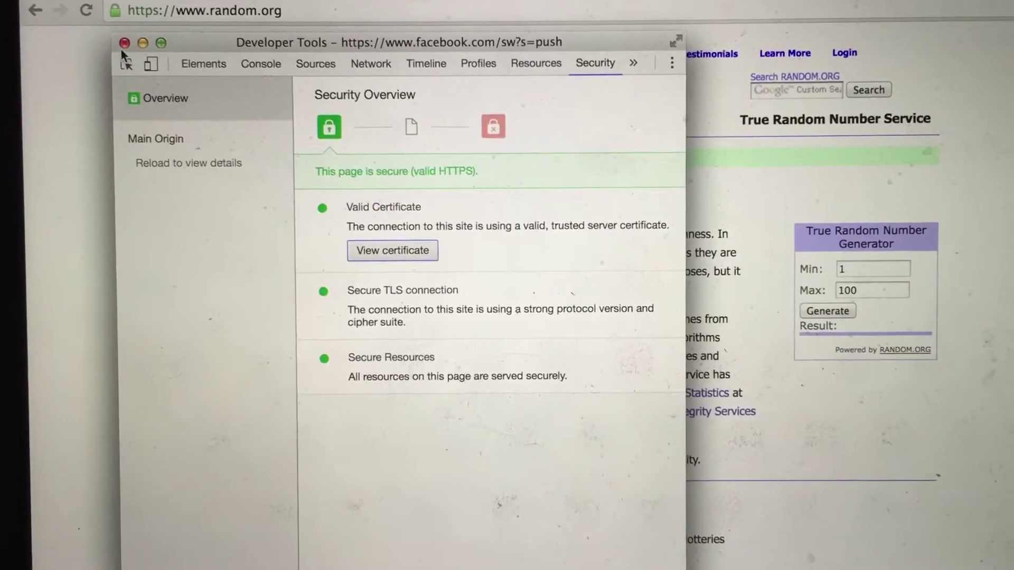
pyautogui.click(124, 43)
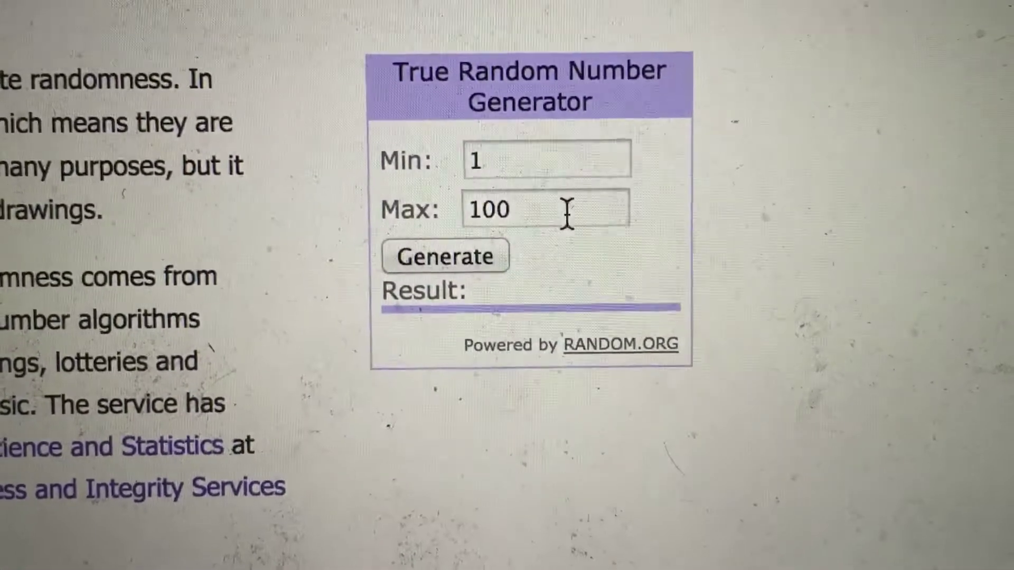
# Change the generator's maximum to 24 and generate a number, which gives 21
pyautogui.doubleClick(559, 167)
pyautogui.write('1')
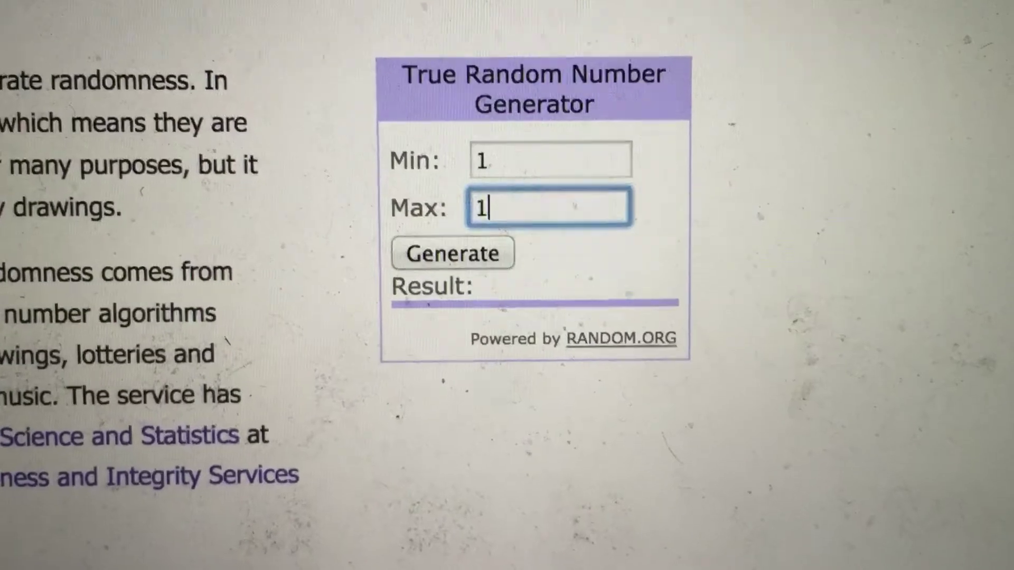
pyautogui.press('BackSpace')
pyautogui.write('24')
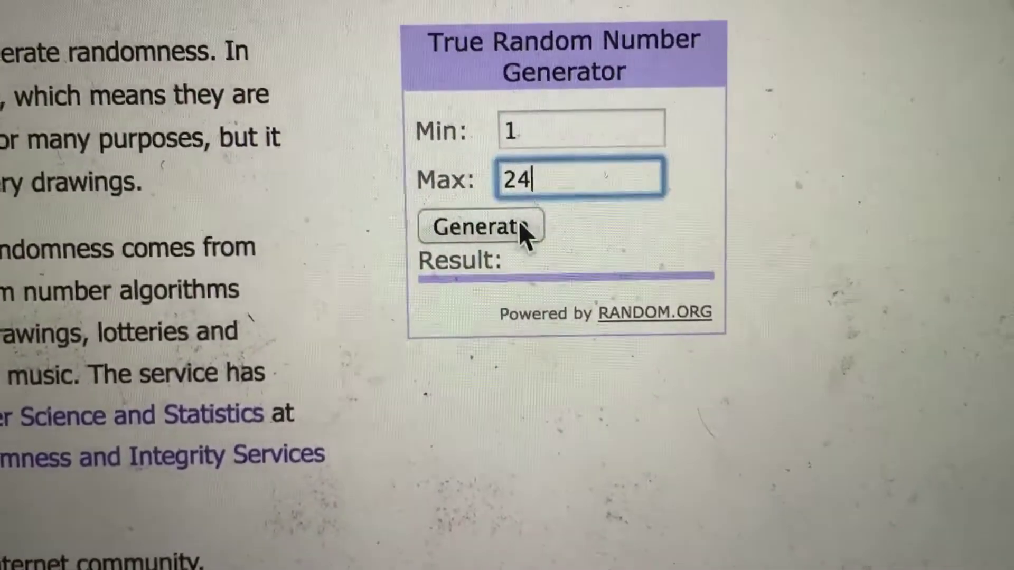
pyautogui.click(519, 232)
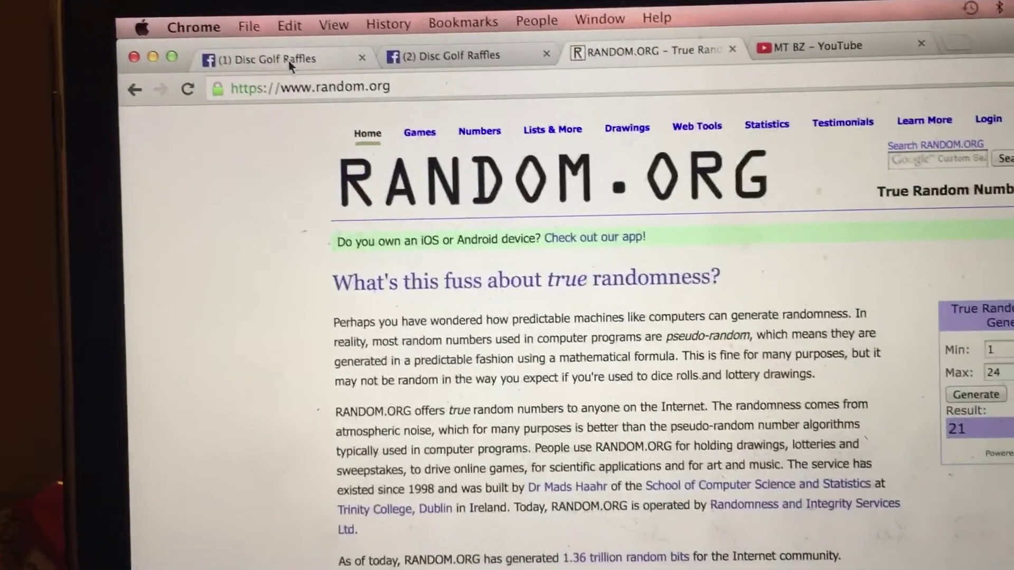
# Comment 'winner' on the raffle post for entry 21 (CLR) and recheck RANDOM.ORG's result
pyautogui.click(321, 73)
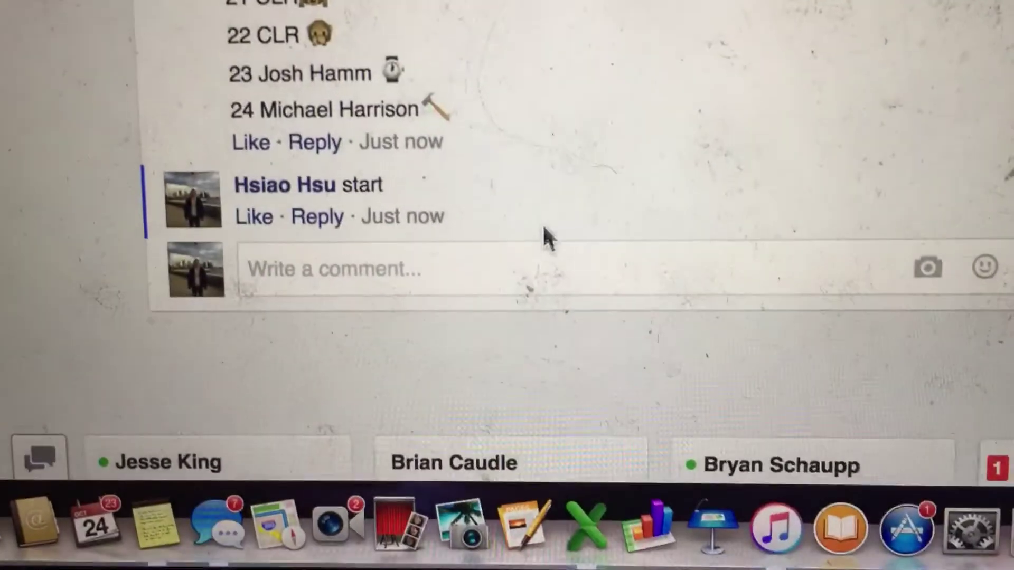
pyautogui.click(539, 269)
pyautogui.write('w')
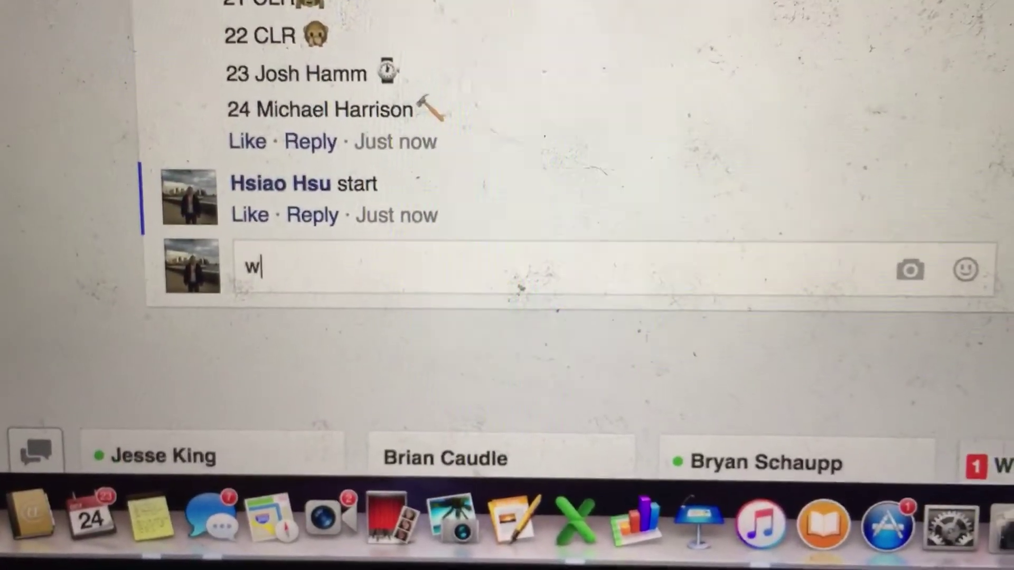
pyautogui.write('inner')
pyautogui.press('Return')
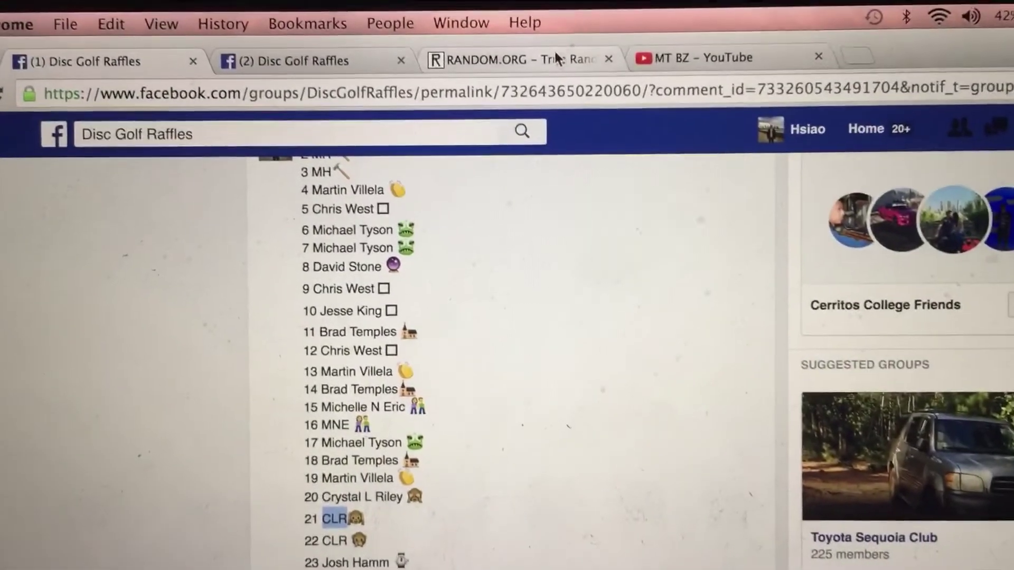
pyautogui.click(554, 58)
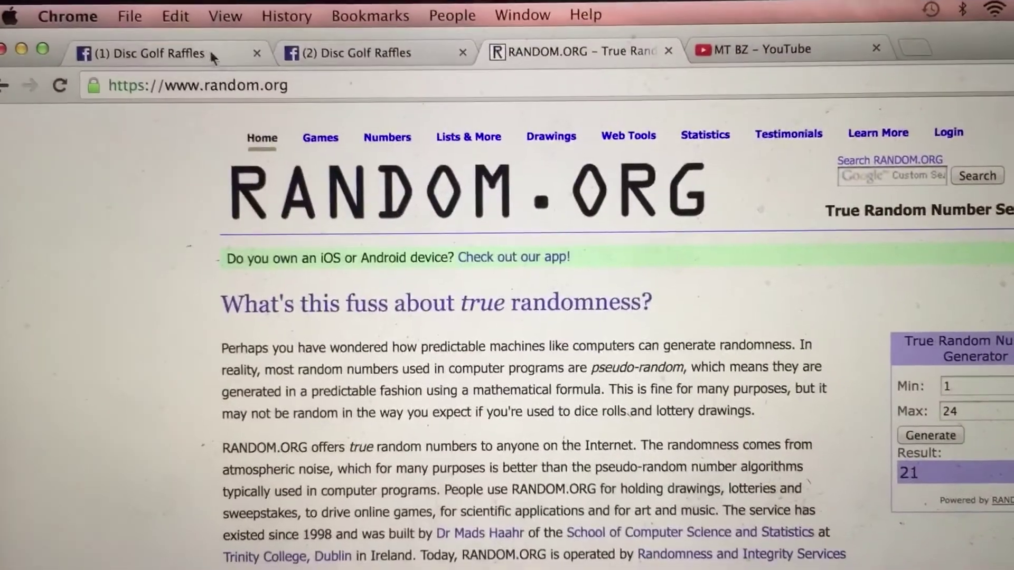
pyautogui.click(159, 52)
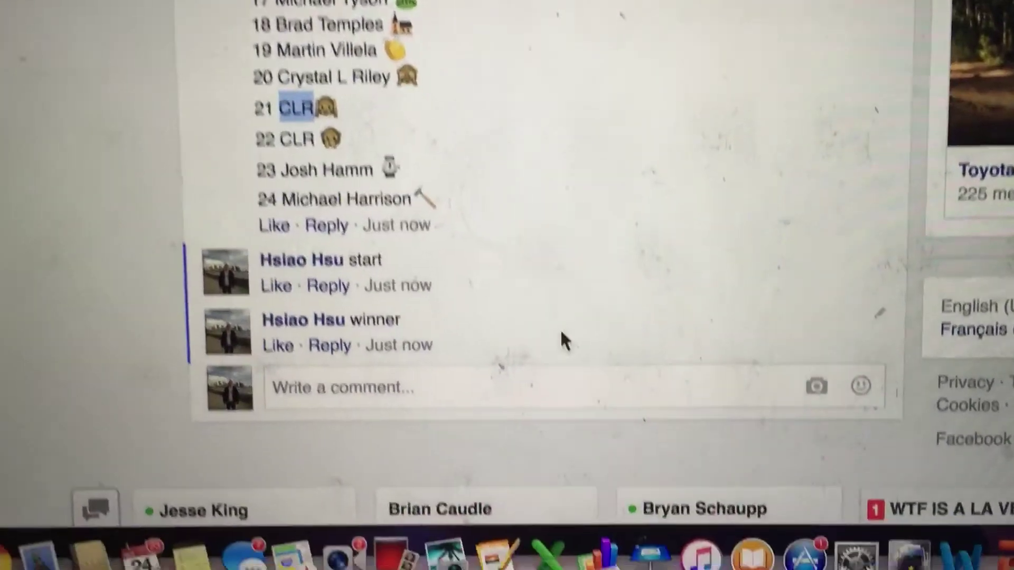
# Comment 'end' below the winner comment to close the drawing
pyautogui.click(547, 387)
pyautogui.write('end')
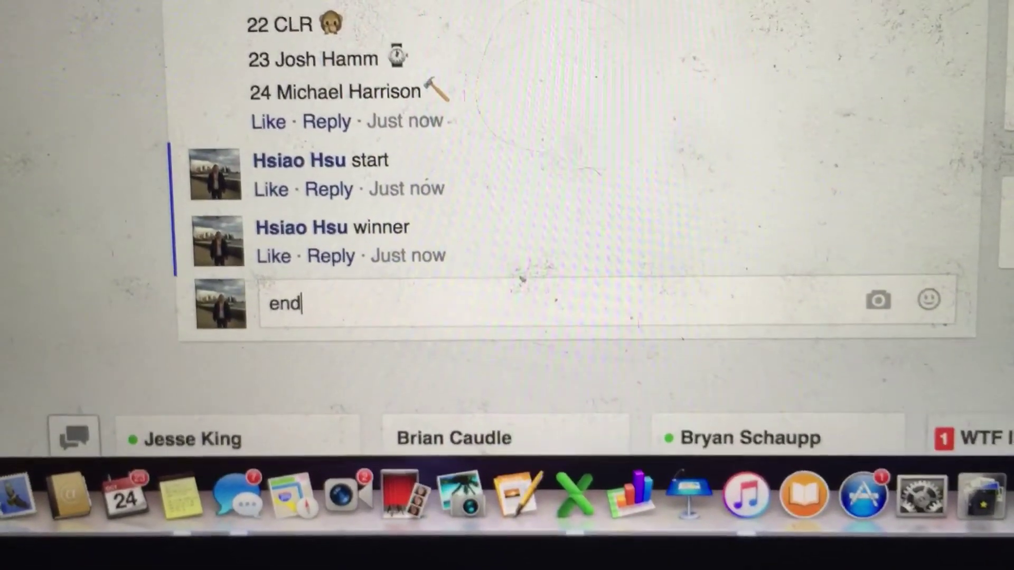
pyautogui.press('Return')
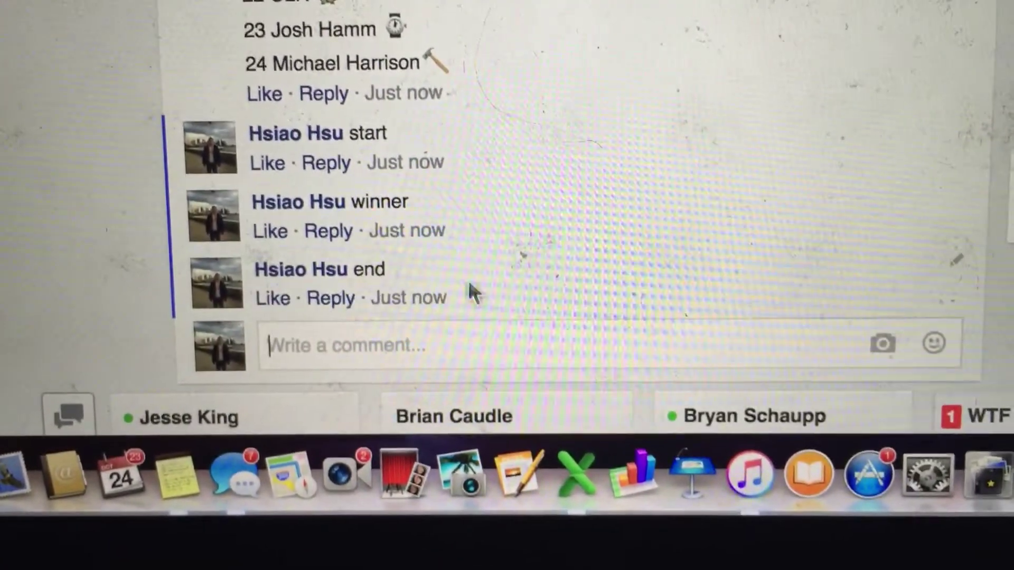